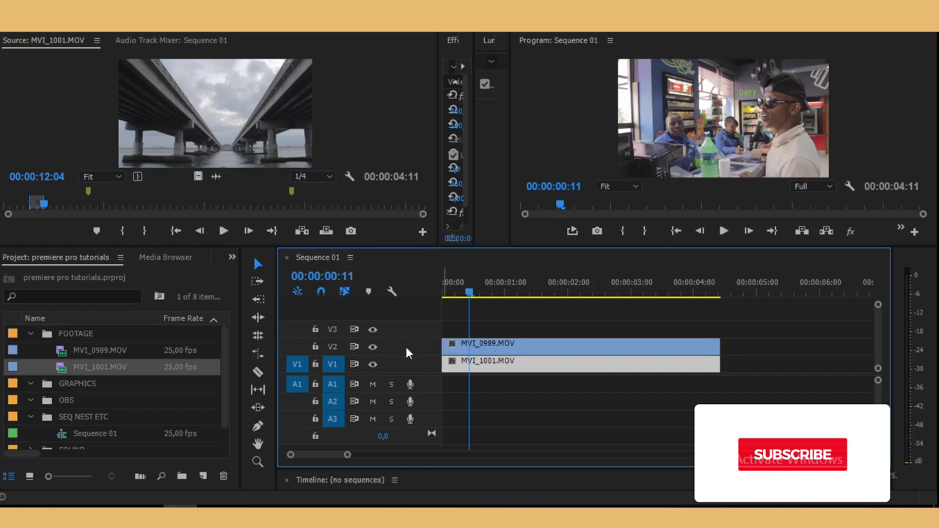
Select the store clip MVI_0989 on V2 and preview further into the sequence.
{"action": "left_click", "coordinate": [497, 360]}
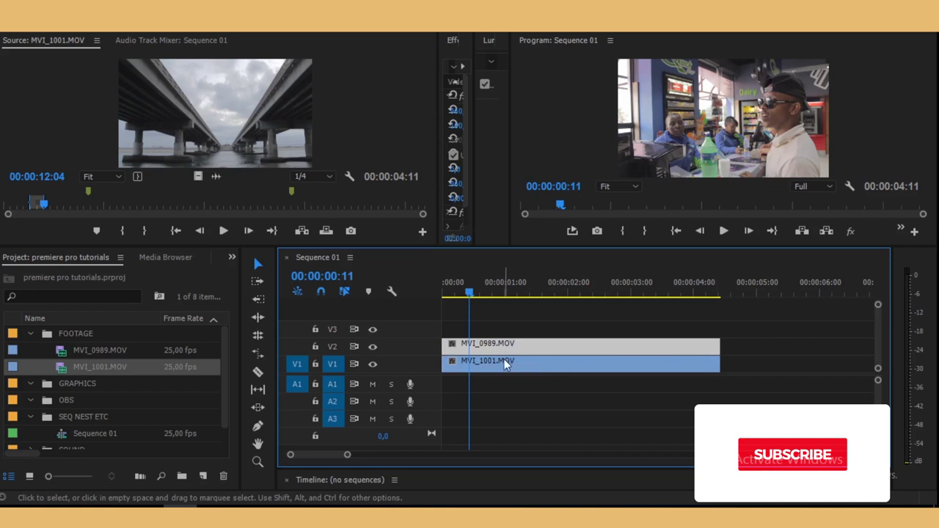
{"action": "left_click", "coordinate": [504, 346]}
{"action": "key", "text": "ctrl+z"}
{"action": "left_click", "coordinate": [504, 346]}
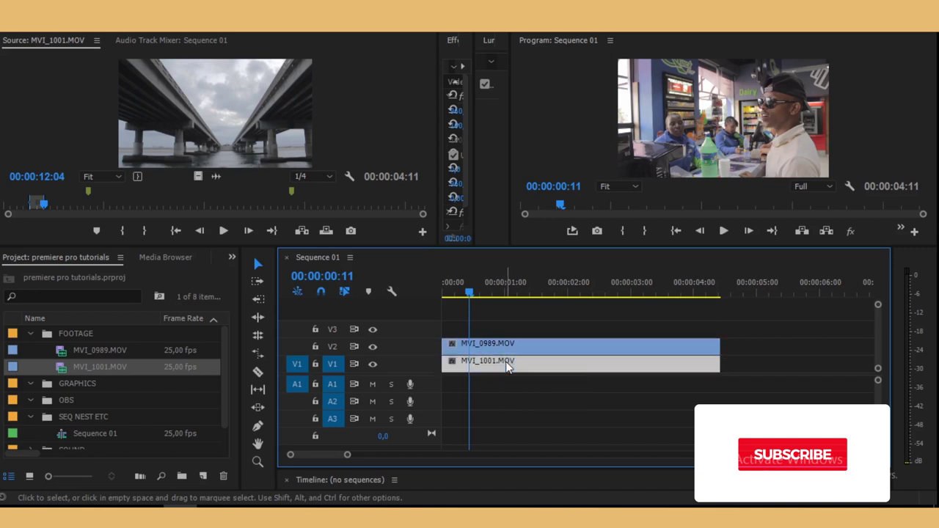
{"action": "mouse_move", "coordinate": [469, 293]}
{"action": "left_mouse_down"}
{"action": "mouse_move", "coordinate": [542, 303]}
{"action": "mouse_move", "coordinate": [556, 323]}
{"action": "mouse_move", "coordinate": [658, 336]}
{"action": "mouse_move", "coordinate": [462, 337]}
{"action": "left_mouse_up"}
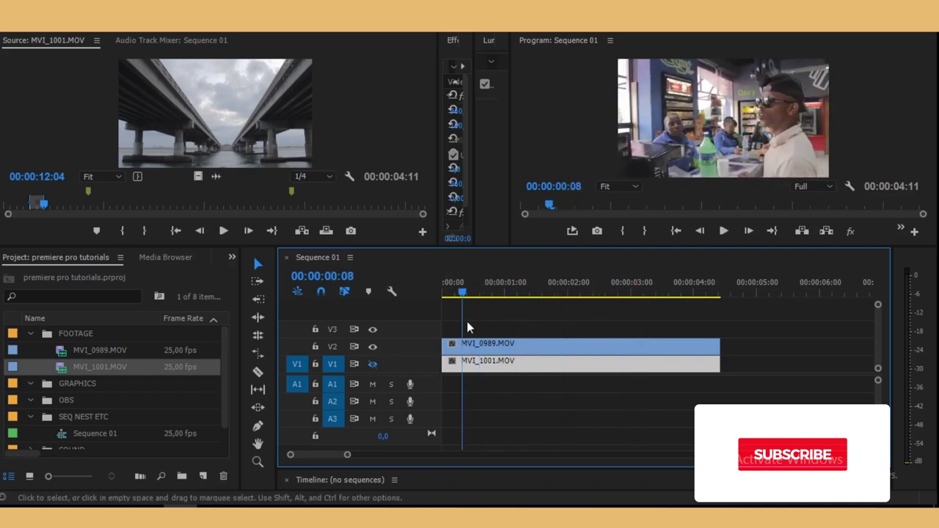
Toggle the V1 and V2 track outputs to compare the bridge clip and the store clip.
{"action": "left_click", "coordinate": [372, 346]}
{"action": "left_click", "coordinate": [371, 364]}
{"action": "mouse_move", "coordinate": [477, 295]}
{"action": "left_mouse_down"}
{"action": "mouse_move", "coordinate": [579, 345]}
{"action": "mouse_move", "coordinate": [486, 348]}
{"action": "left_mouse_up"}
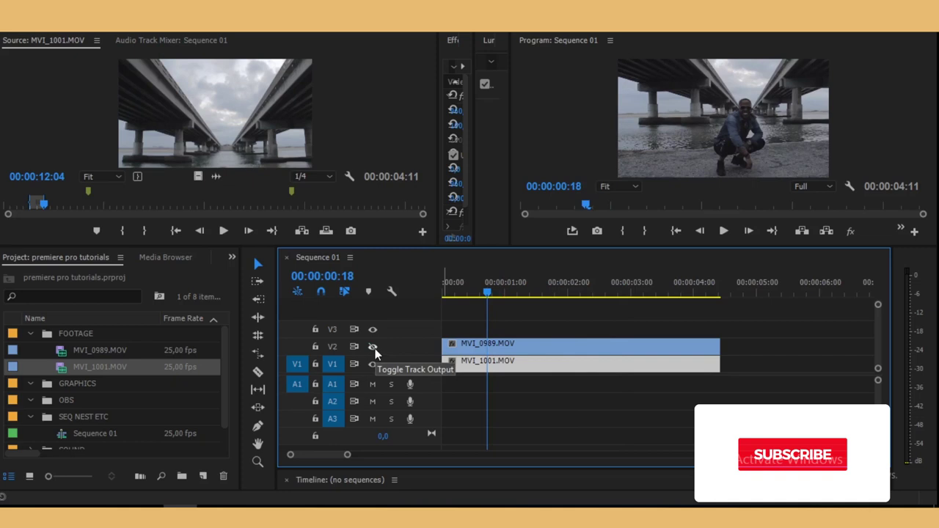
{"action": "left_click", "coordinate": [373, 347]}
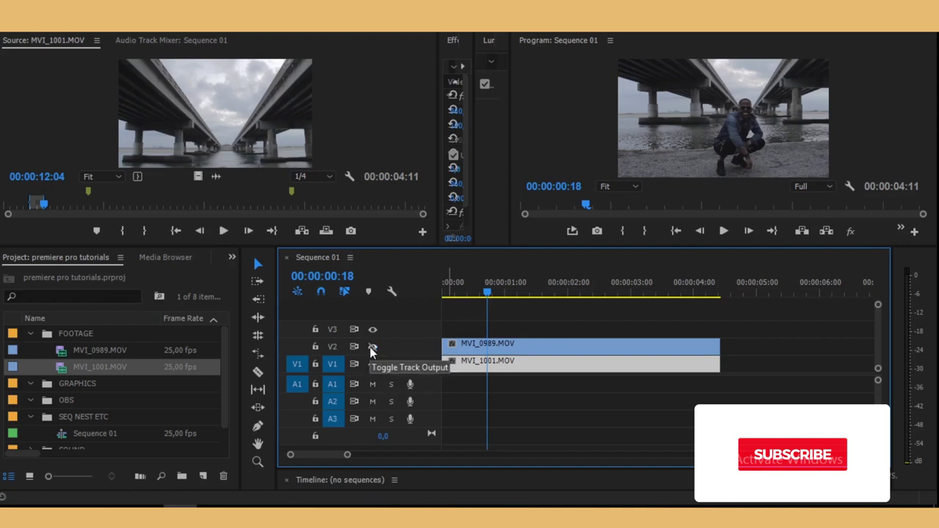
{"action": "left_click", "coordinate": [371, 348]}
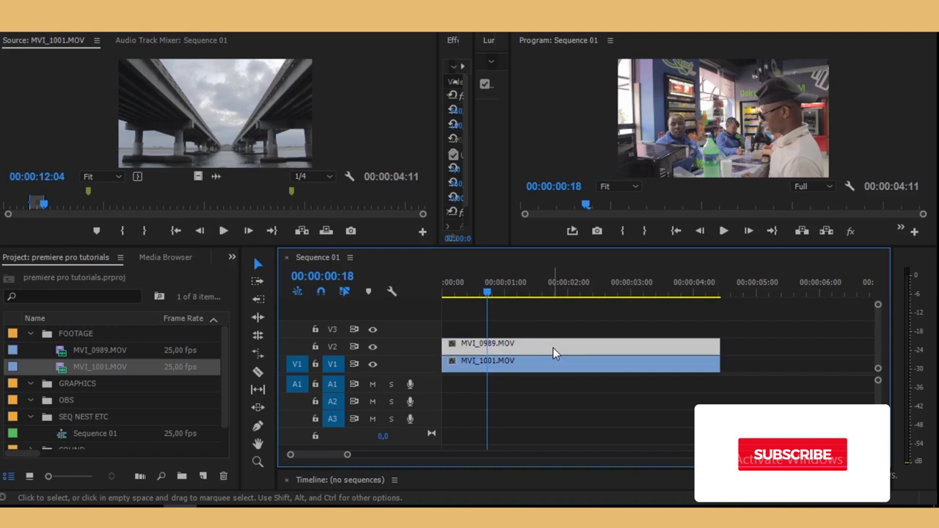
Replace MVI_0989 with a linked After Effects composition and scrub it to 0:00:01:24.
{"action": "right_click", "coordinate": [554, 348]}
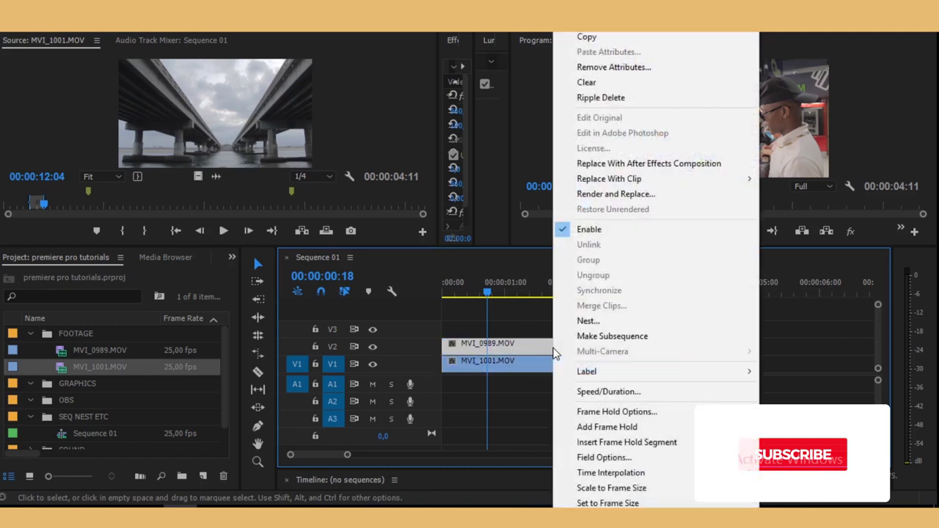
{"action": "left_click", "coordinate": [640, 166]}
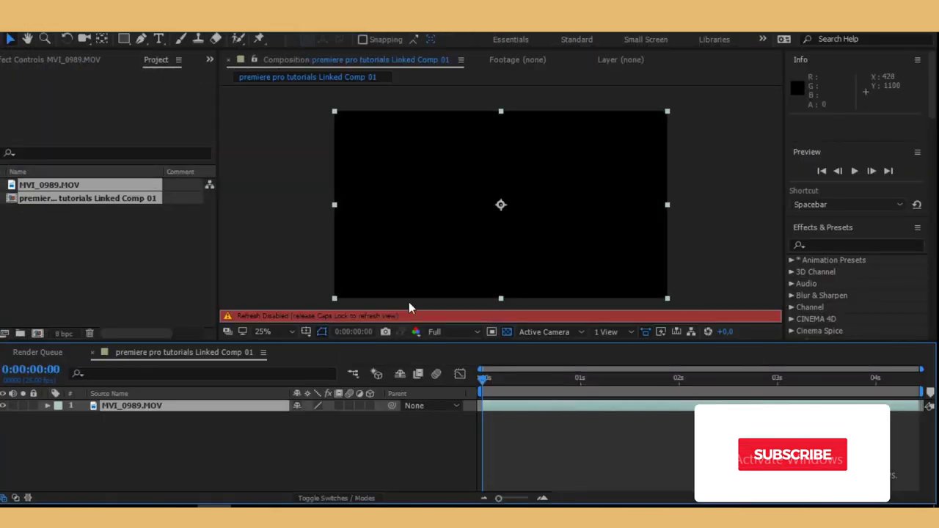
{"action": "key", "text": "Caps_Lock"}
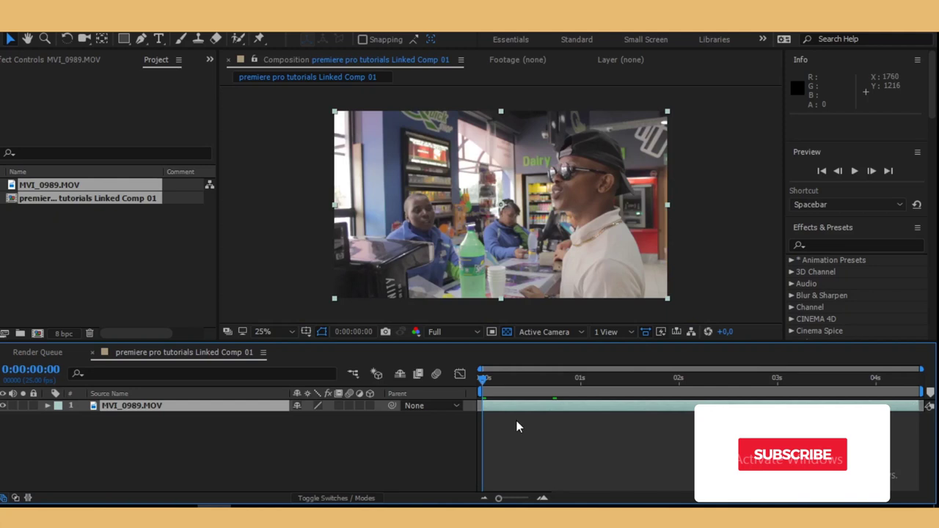
{"action": "left_click_drag", "start_coordinate": [489, 383], "coordinate": [613, 388]}
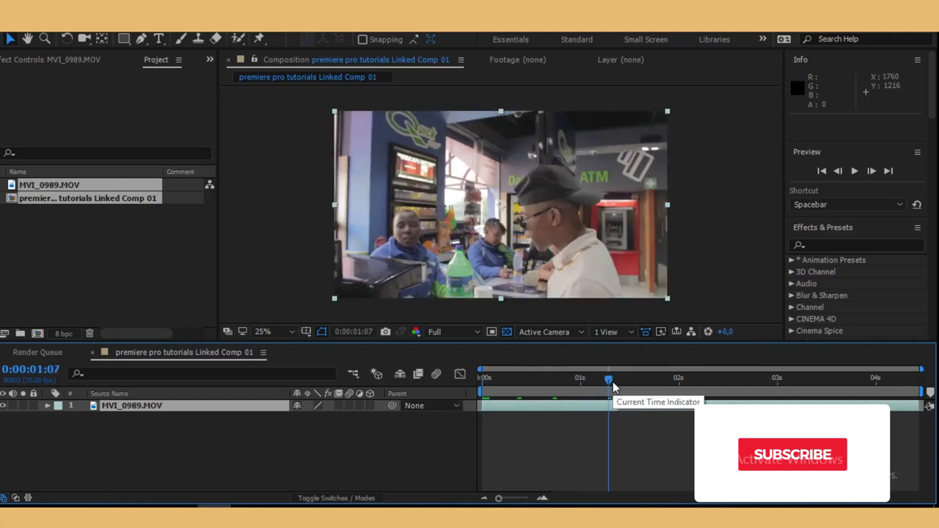
{"action": "mouse_move", "coordinate": [611, 381]}
{"action": "left_mouse_down"}
{"action": "mouse_move", "coordinate": [519, 383]}
{"action": "mouse_move", "coordinate": [763, 390]}
{"action": "left_mouse_up"}
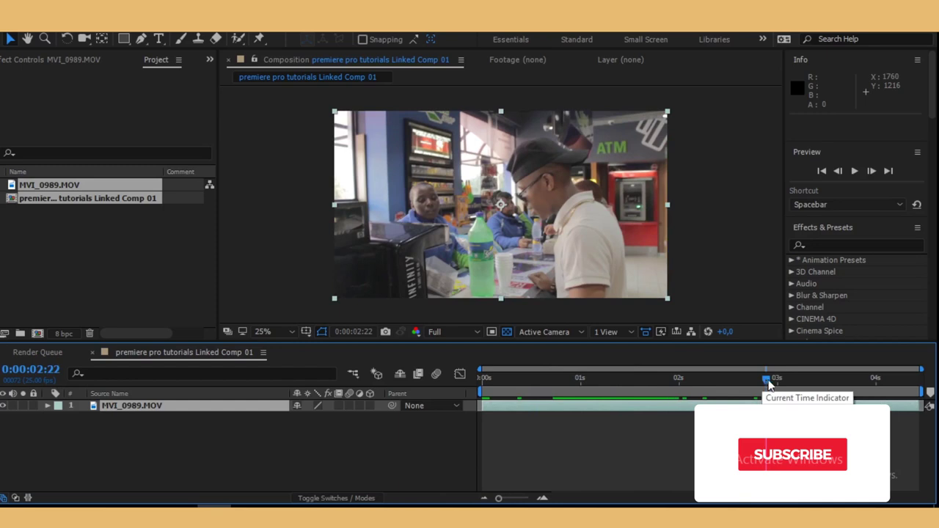
{"action": "left_click_drag", "start_coordinate": [769, 385], "coordinate": [676, 380]}
Search Effects & Presets for 'disp' and apply Displacement Map to the store clip layer.
{"action": "left_click", "coordinate": [912, 245]}
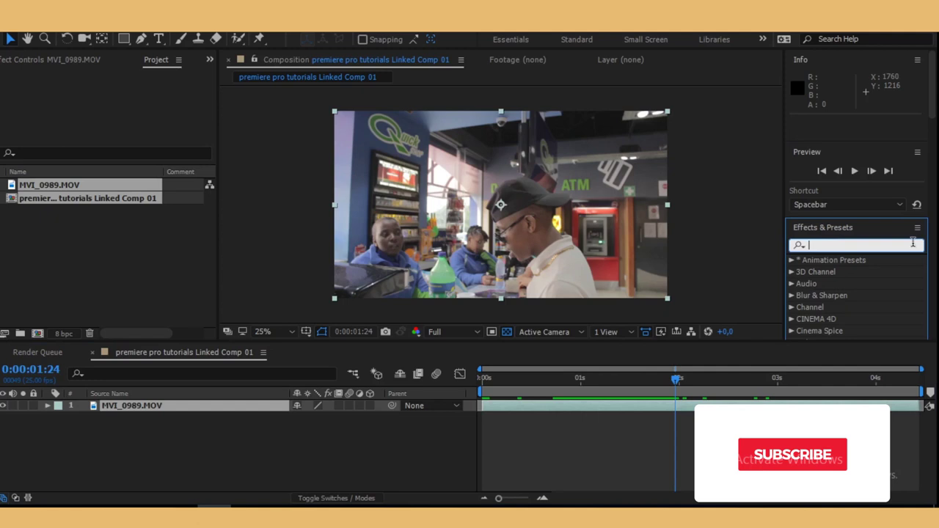
{"action": "type", "text": "disp"}
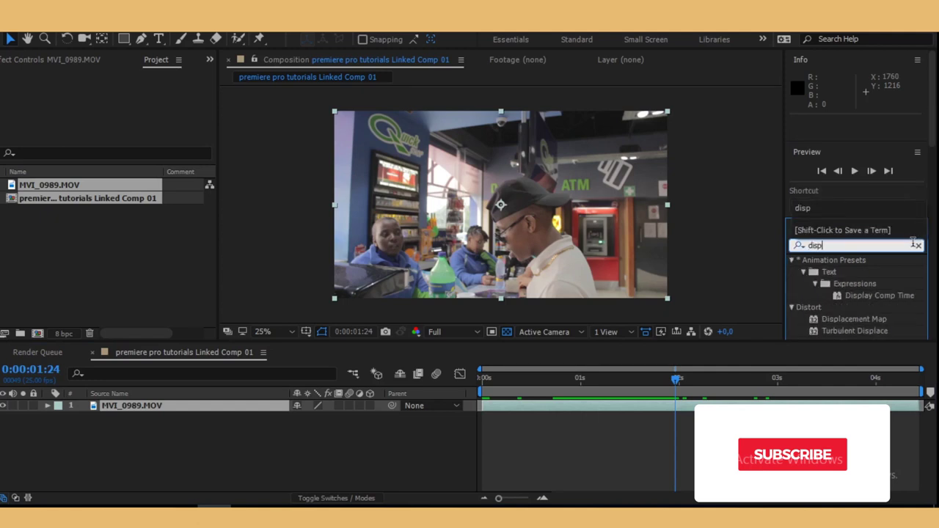
{"action": "scroll", "coordinate": [892, 314], "scroll_direction": "down", "scroll_amount": 2}
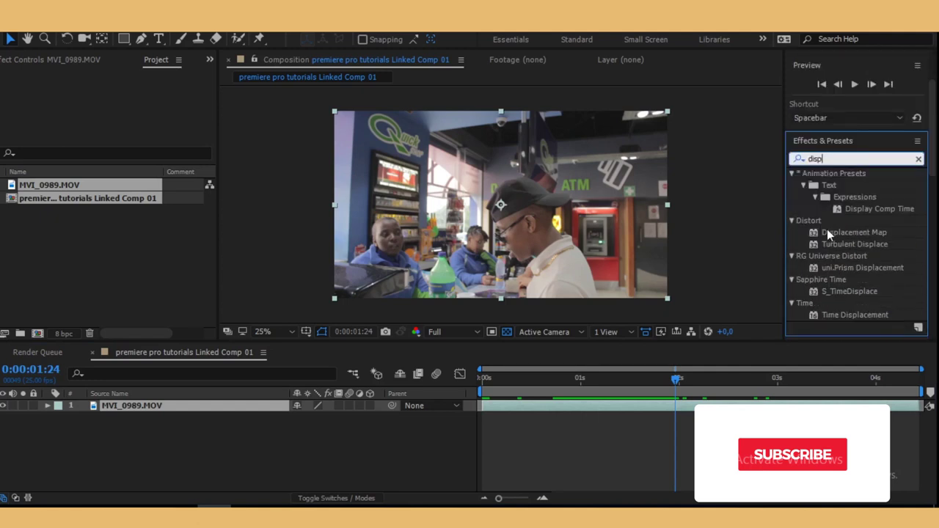
{"action": "left_click_drag", "start_coordinate": [827, 229], "coordinate": [531, 405]}
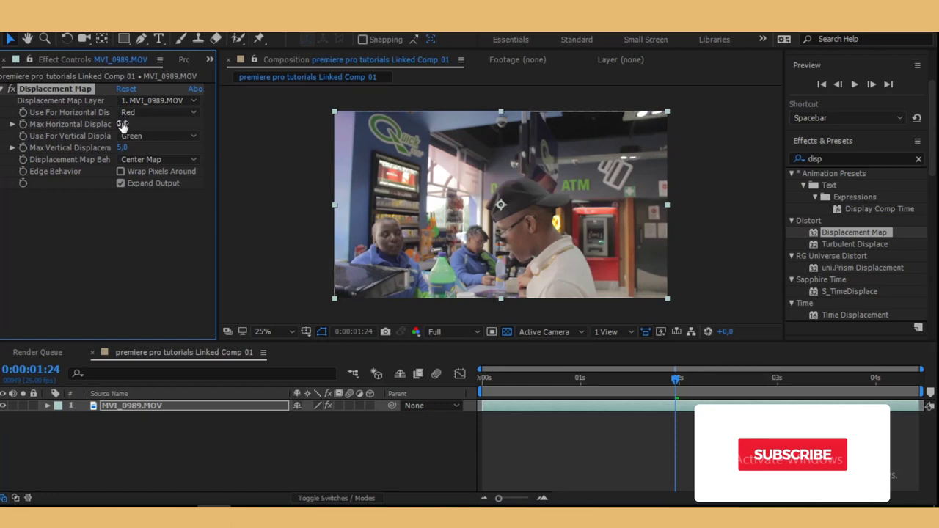
Test the distortion, then set Max Horizontal and Max Vertical Displacement both to 0.
{"action": "mouse_move", "coordinate": [121, 123]}
{"action": "left_mouse_down"}
{"action": "mouse_move", "coordinate": [450, 119]}
{"action": "mouse_move", "coordinate": [122, 100]}
{"action": "left_mouse_up"}
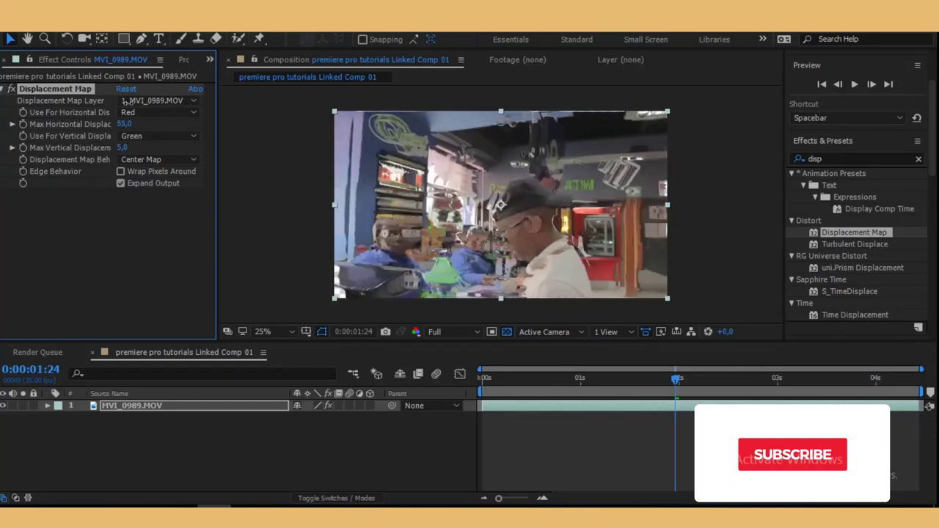
{"action": "mouse_move", "coordinate": [121, 148]}
{"action": "left_mouse_down"}
{"action": "mouse_move", "coordinate": [539, 148]}
{"action": "mouse_move", "coordinate": [360, 146]}
{"action": "left_mouse_up"}
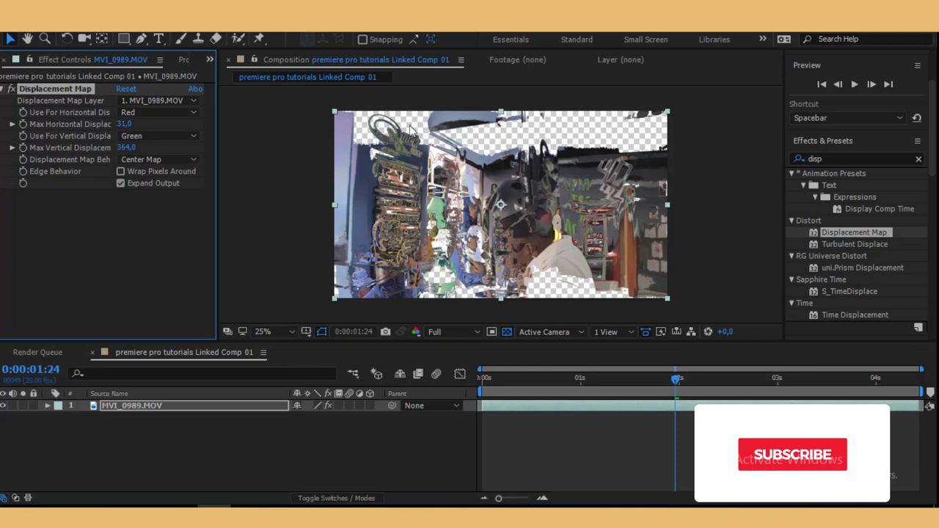
{"action": "left_click", "coordinate": [123, 125]}
{"action": "key", "text": "Return"}
{"action": "left_click", "coordinate": [126, 147]}
{"action": "type", "text": "0"}
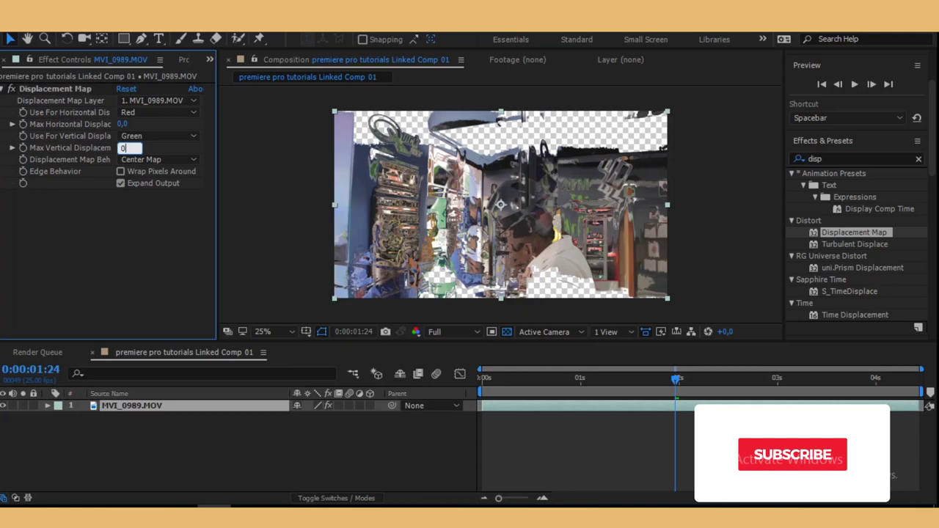
{"action": "key", "text": "Return"}
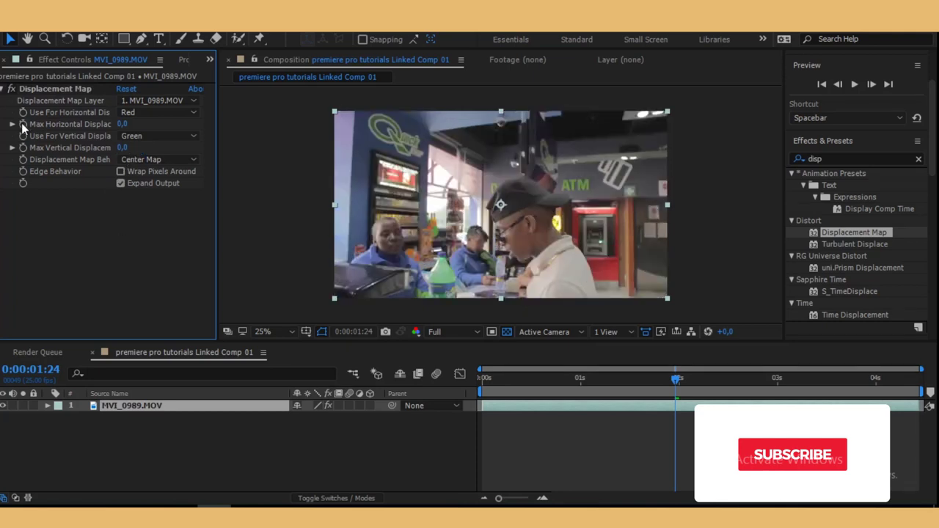
Keyframe both maximum displacements at 0 at 0:00:01:06, then move near the comp's end.
{"action": "left_click", "coordinate": [21, 129]}
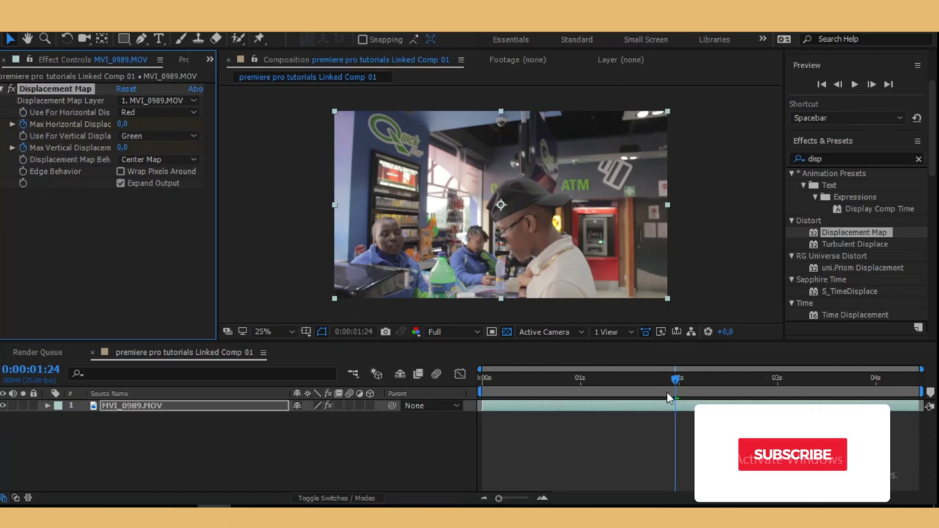
{"action": "key", "text": "Home"}
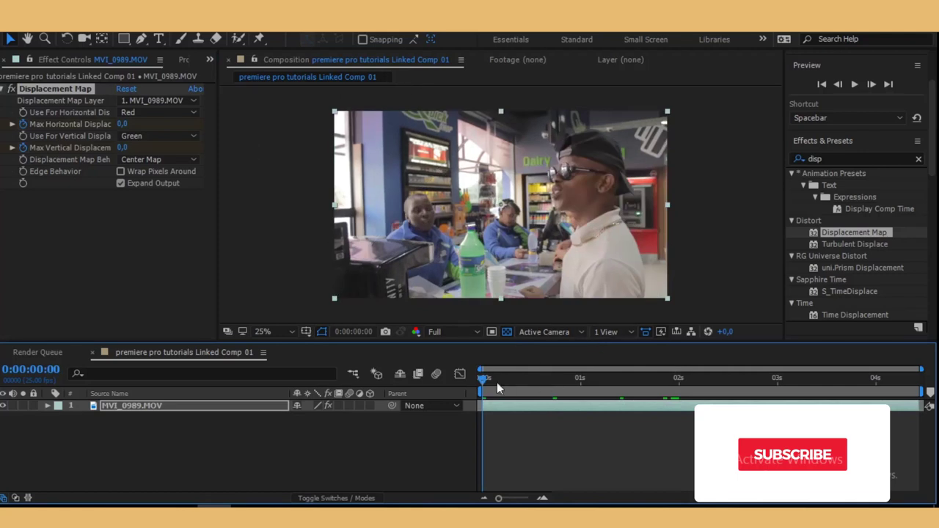
{"action": "left_click_drag", "start_coordinate": [485, 377], "coordinate": [605, 383]}
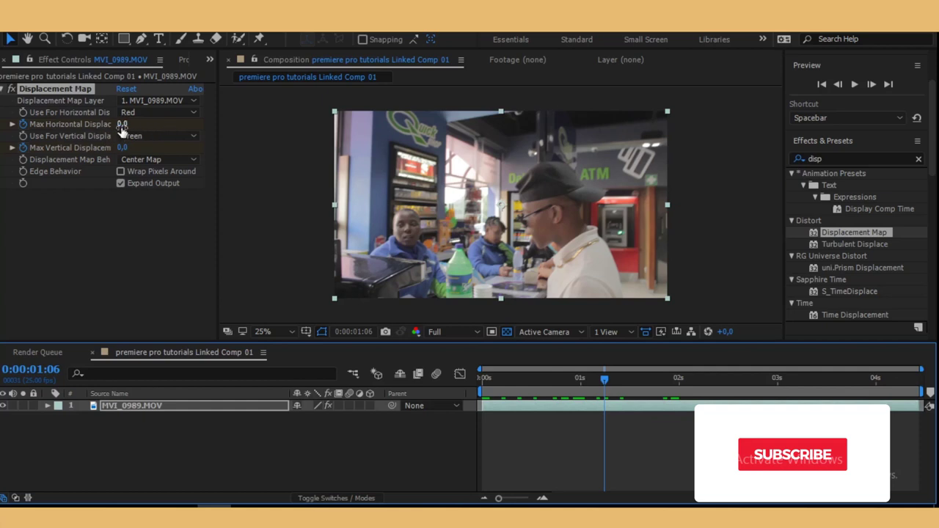
{"action": "key", "text": "u"}
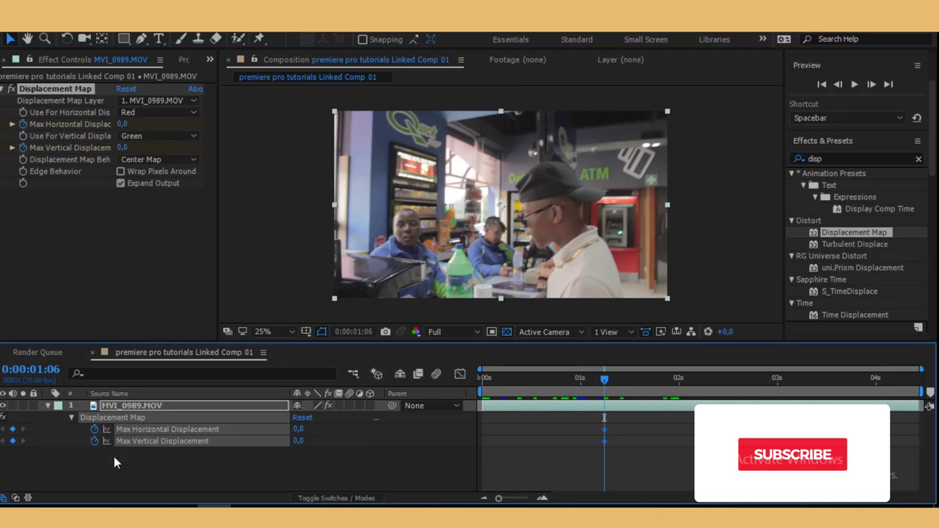
{"action": "left_click_drag", "start_coordinate": [606, 380], "coordinate": [912, 404]}
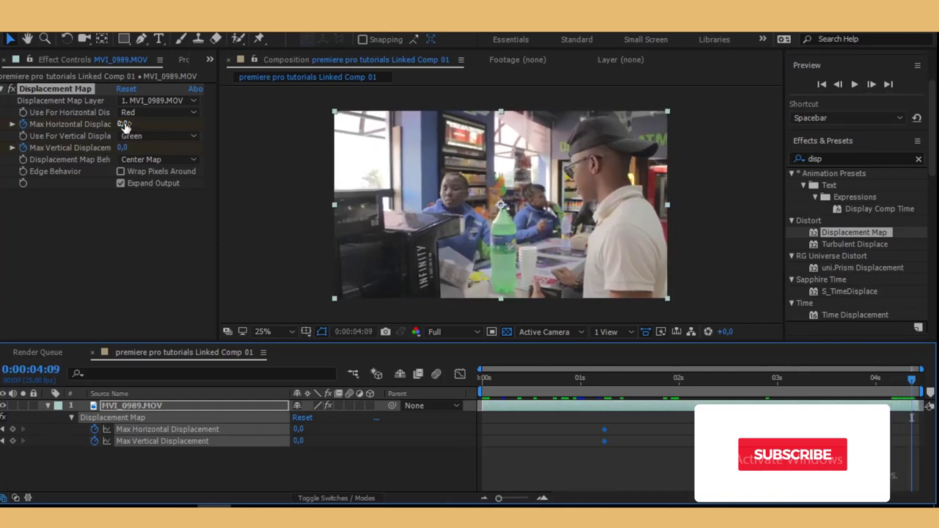
Raise Max Horizontal Displacement to 1960 at the end of the comp.
{"action": "mouse_move", "coordinate": [123, 124]}
{"action": "left_mouse_down"}
{"action": "mouse_move", "coordinate": [565, 132]}
{"action": "mouse_move", "coordinate": [934, 155]}
{"action": "left_mouse_up"}
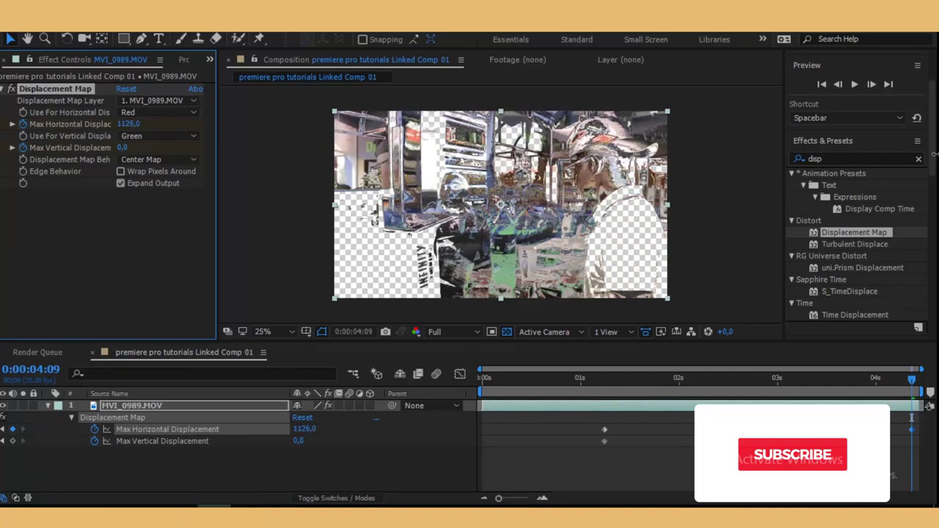
{"action": "left_click_drag", "start_coordinate": [127, 125], "coordinate": [504, 126]}
{"action": "left_click_drag", "start_coordinate": [594, 128], "coordinate": [707, 130]}
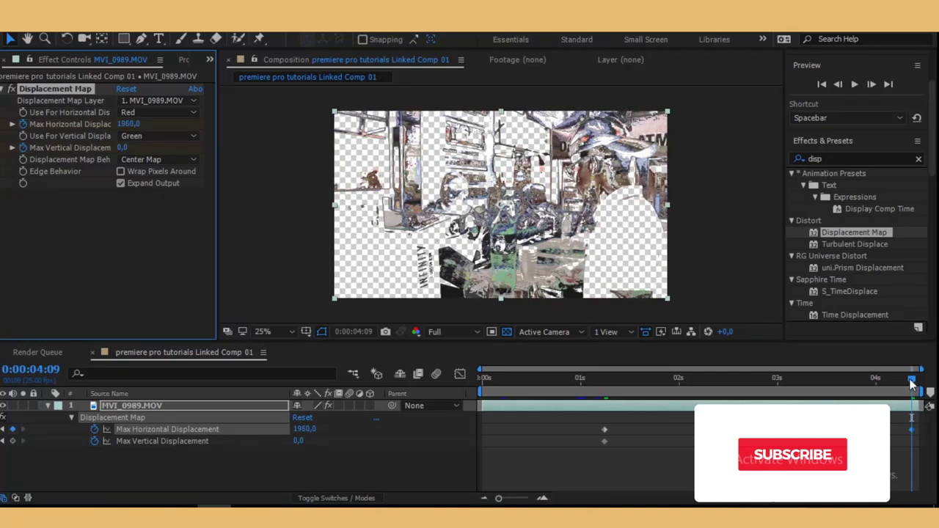
Preview the glitch ramp, collapse the layer's properties, and check the glitch in the Premiere sequence.
{"action": "left_click_drag", "start_coordinate": [911, 382], "coordinate": [631, 378]}
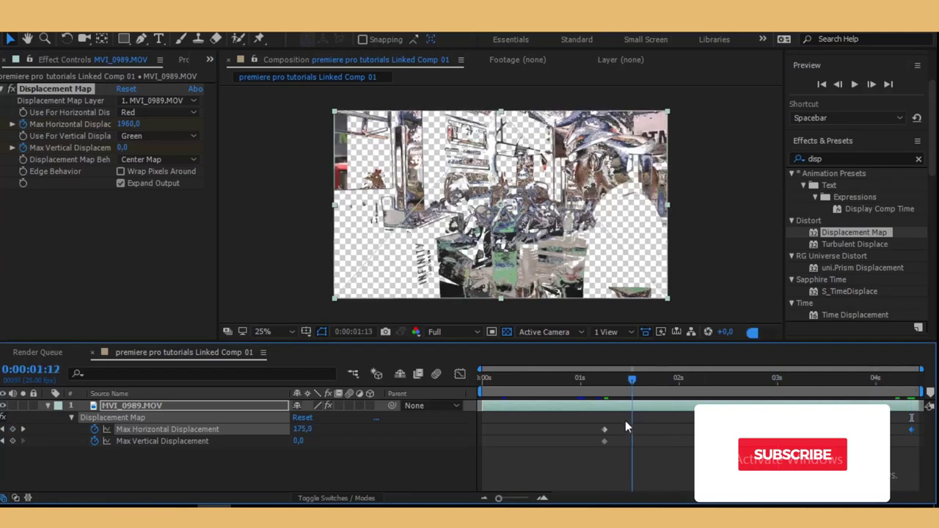
{"action": "left_click_drag", "start_coordinate": [626, 422], "coordinate": [610, 436]}
{"action": "key", "text": "space"}
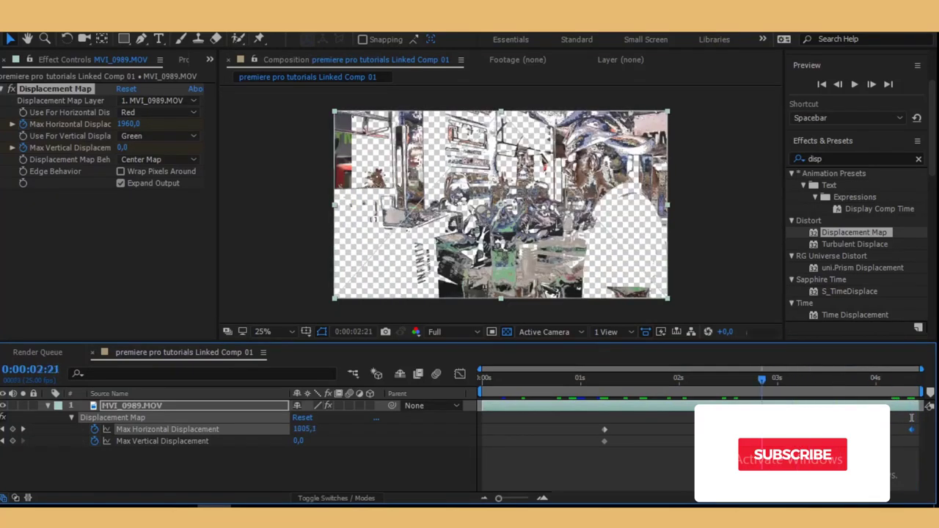
{"action": "key", "text": "Home"}
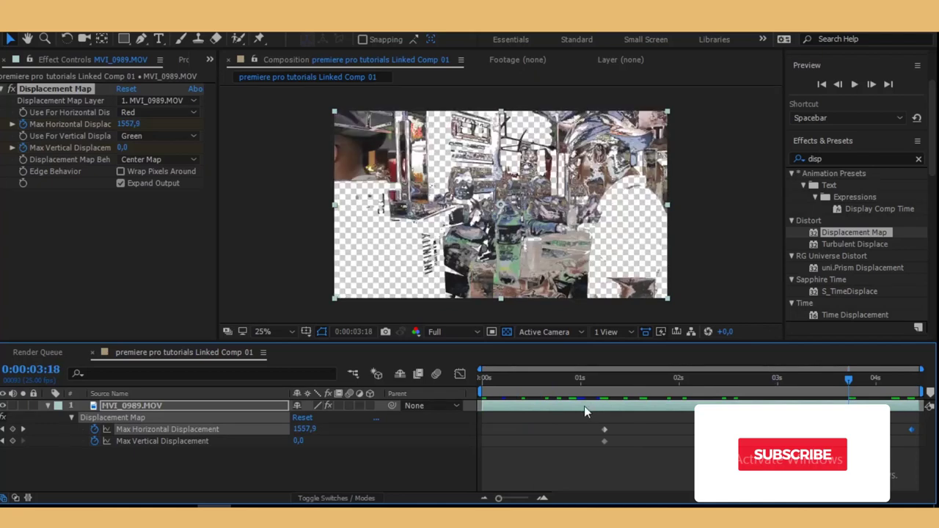
{"action": "left_click", "coordinate": [47, 405]}
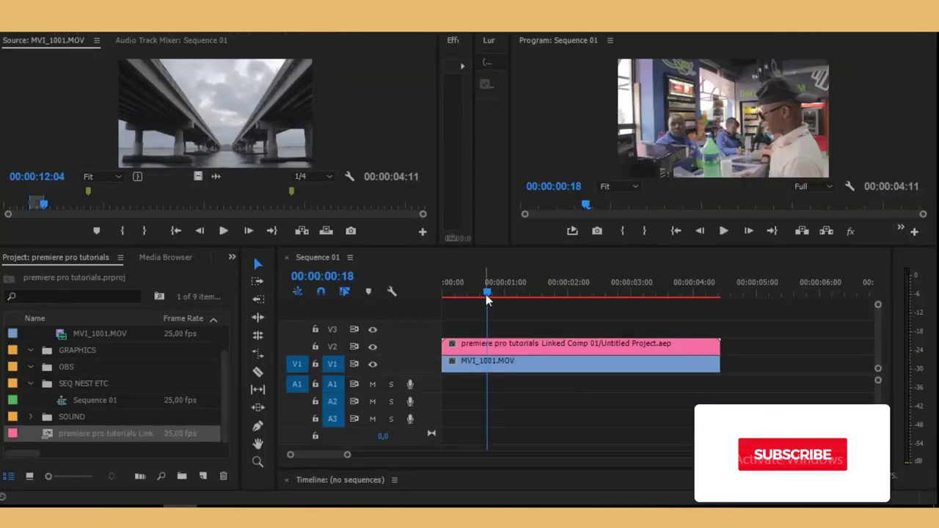
{"action": "left_click_drag", "start_coordinate": [486, 294], "coordinate": [551, 295]}
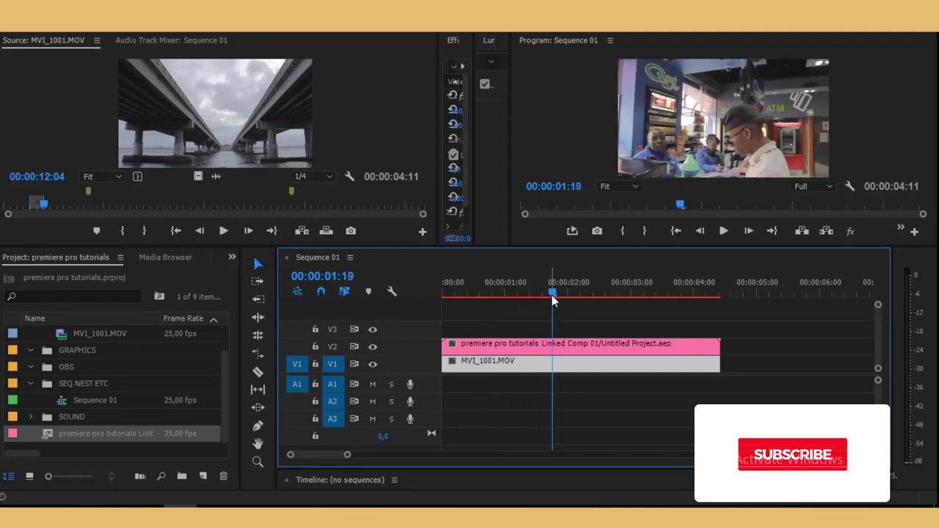
Save the project, select the linked comp clip at 00:00:02:12, and widen Effect Controls to show Motion.
{"action": "key", "text": "ctrl+s"}
{"action": "mouse_move", "coordinate": [490, 302]}
{"action": "left_mouse_down"}
{"action": "mouse_move", "coordinate": [717, 309]}
{"action": "mouse_move", "coordinate": [485, 308]}
{"action": "mouse_move", "coordinate": [606, 319]}
{"action": "mouse_move", "coordinate": [597, 320]}
{"action": "left_mouse_up"}
{"action": "left_click", "coordinate": [602, 358]}
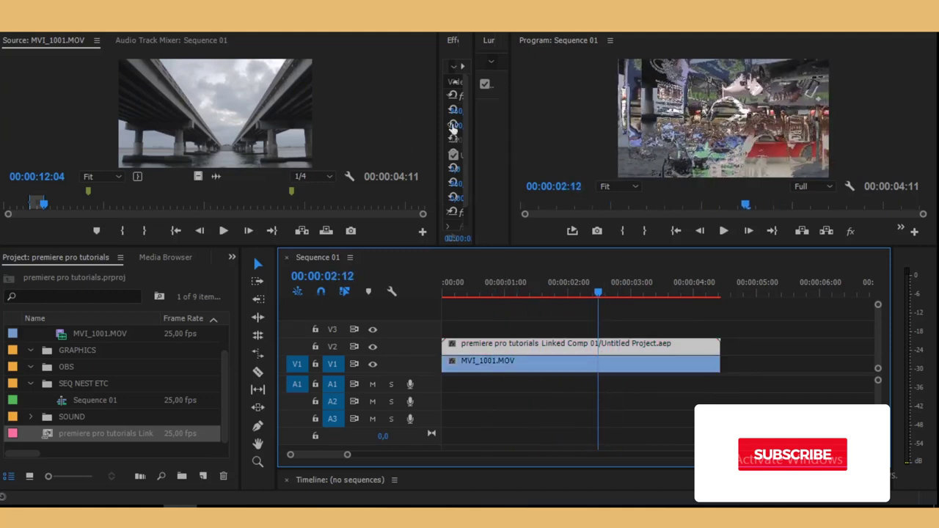
{"action": "left_click_drag", "start_coordinate": [437, 125], "coordinate": [167, 125]}
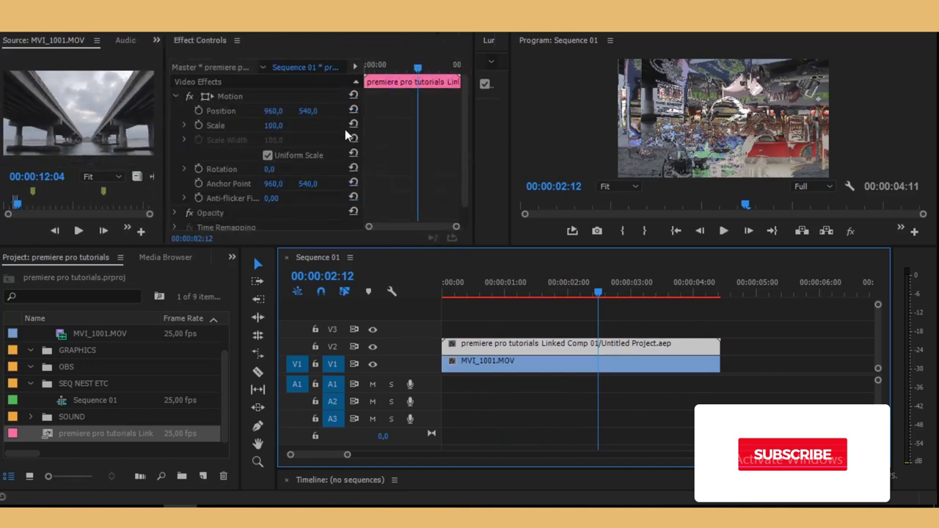
Keyframe Position and Scale at 00:00:02:12, then start enlarging the comp and shifting it left later on.
{"action": "left_click", "coordinate": [198, 110]}
{"action": "left_click", "coordinate": [198, 124]}
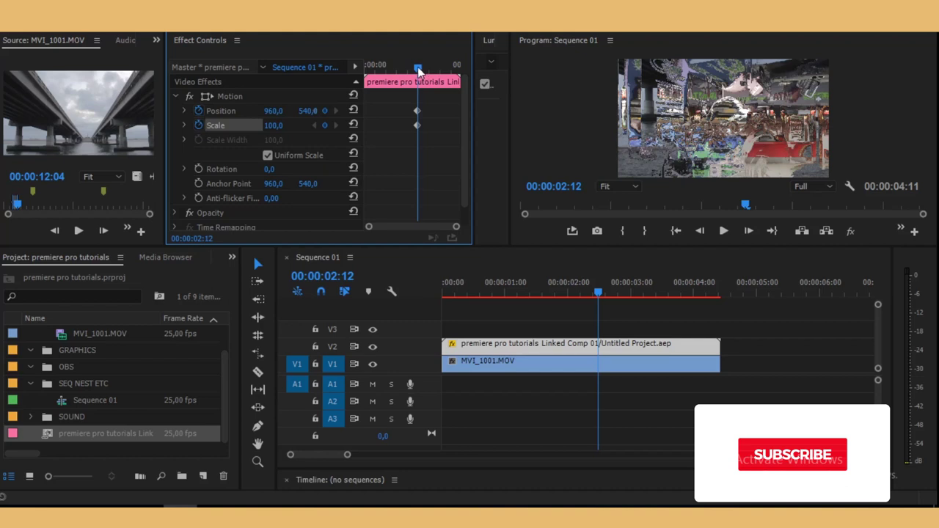
{"action": "left_click_drag", "start_coordinate": [606, 294], "coordinate": [699, 311]}
{"action": "left_click_drag", "start_coordinate": [273, 125], "coordinate": [650, 125]}
{"action": "left_click_drag", "start_coordinate": [279, 110], "coordinate": [169, 110]}
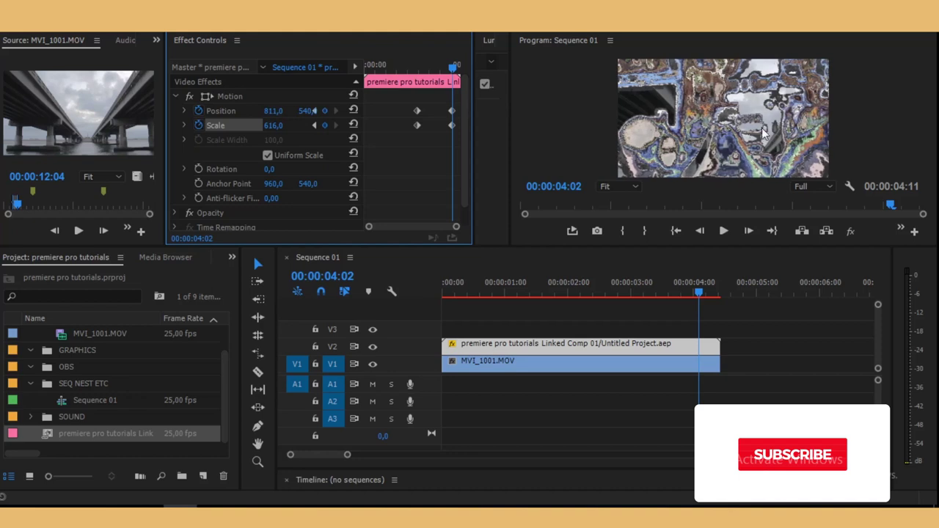
Scale the comp up to 5023 with Position pushed to -2348 at 00:00:04:02, then review from the start.
{"action": "left_click_drag", "start_coordinate": [273, 125], "coordinate": [652, 125]}
{"action": "left_click_drag", "start_coordinate": [275, 125], "coordinate": [345, 125]}
{"action": "left_click_drag", "start_coordinate": [273, 110], "coordinate": [170, 110]}
{"action": "left_click_drag", "start_coordinate": [275, 125], "coordinate": [876, 124]}
{"action": "mouse_move", "coordinate": [275, 125]}
{"action": "left_mouse_down"}
{"action": "mouse_move", "coordinate": [290, 125]}
{"action": "mouse_move", "coordinate": [0, 110]}
{"action": "left_mouse_up"}
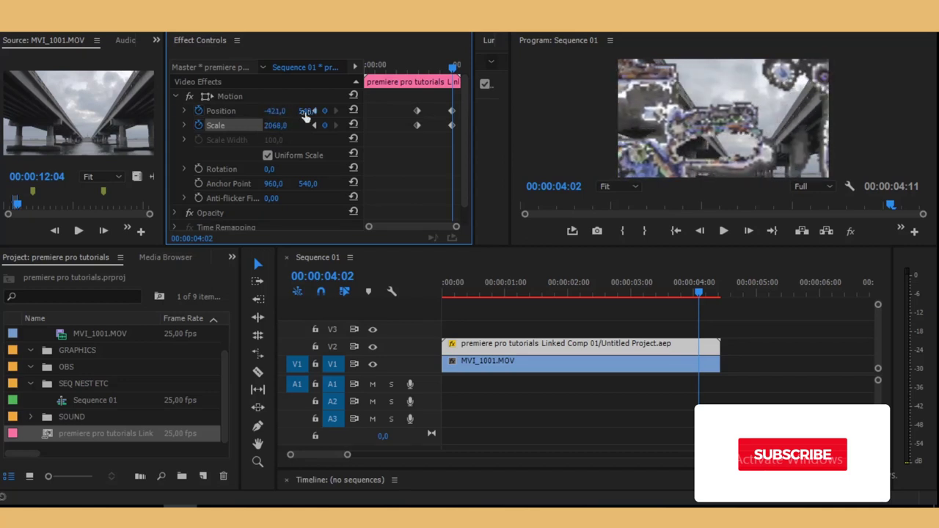
{"action": "left_click_drag", "start_coordinate": [307, 112], "coordinate": [662, 111]}
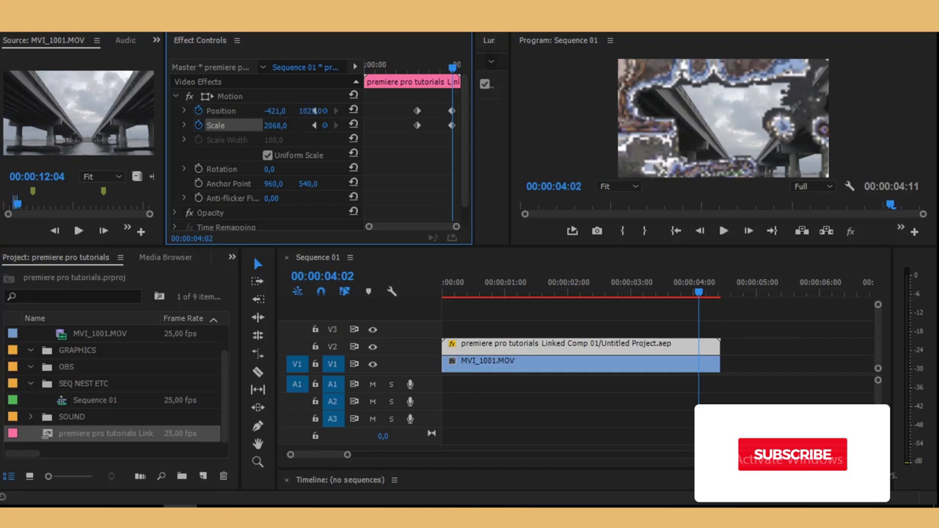
{"action": "left_click_drag", "start_coordinate": [275, 125], "coordinate": [334, 125]}
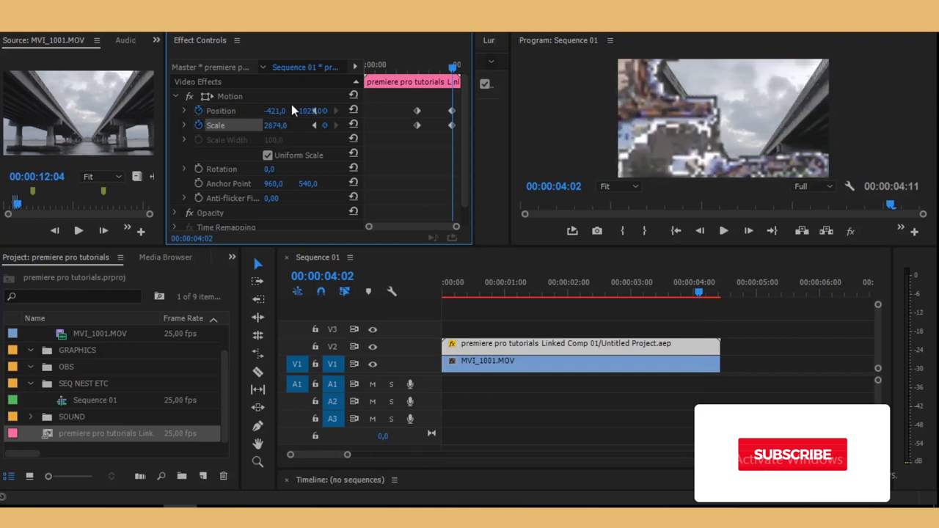
{"action": "left_click_drag", "start_coordinate": [275, 125], "coordinate": [338, 125]}
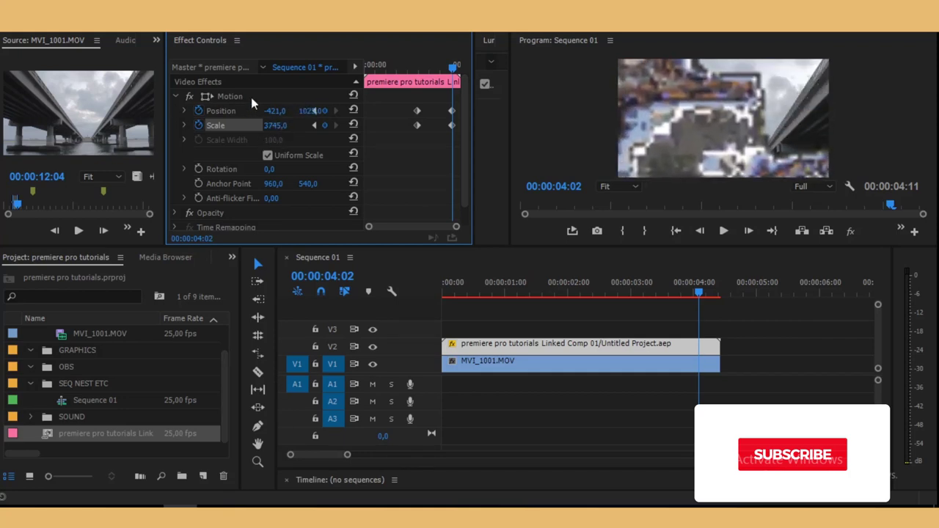
{"action": "mouse_move", "coordinate": [284, 113]}
{"action": "left_mouse_down"}
{"action": "mouse_move", "coordinate": [314, 110]}
{"action": "mouse_move", "coordinate": [287, 124]}
{"action": "mouse_move", "coordinate": [266, 111]}
{"action": "mouse_move", "coordinate": [315, 110]}
{"action": "left_mouse_up"}
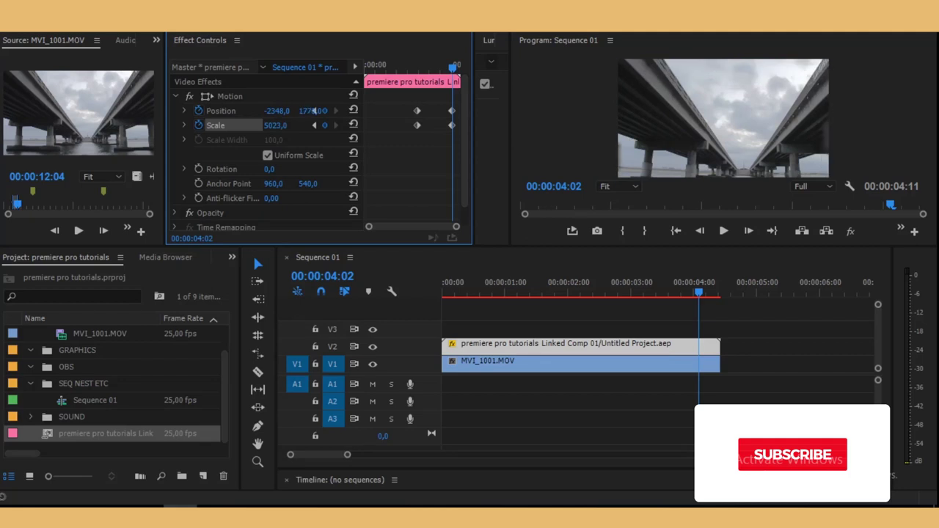
{"action": "left_click_drag", "start_coordinate": [699, 292], "coordinate": [668, 292]}
{"action": "left_click_drag", "start_coordinate": [596, 304], "coordinate": [442, 328]}
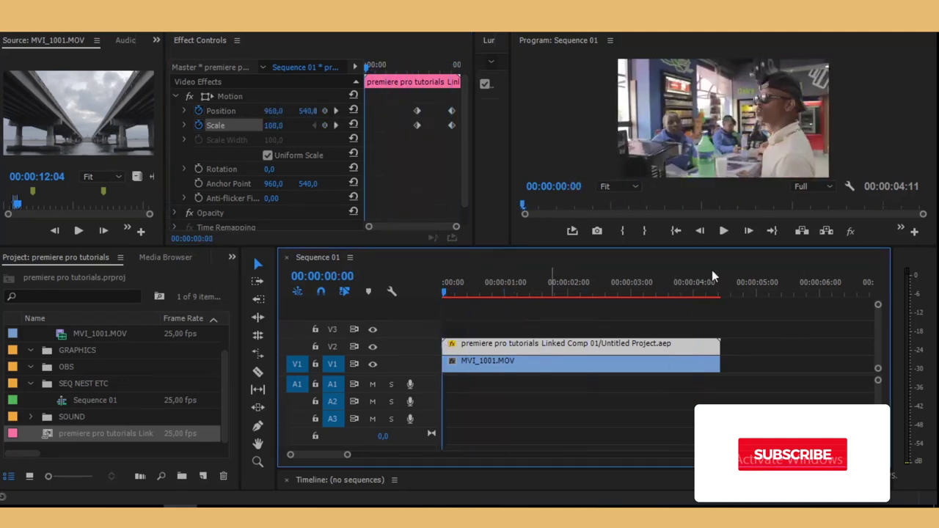